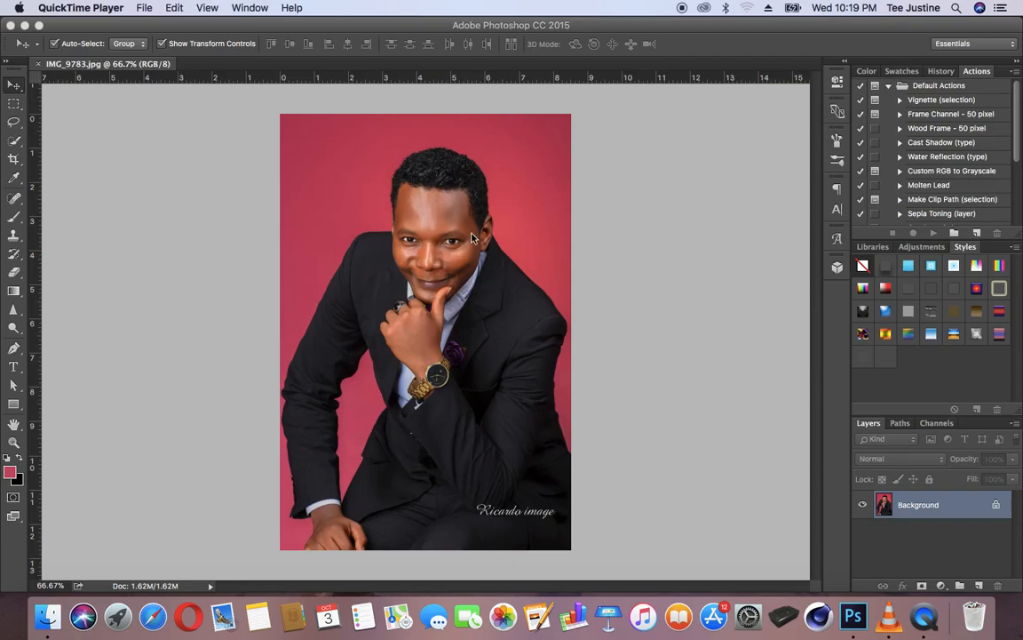
Step: Switch to Photoshop and open the Color Range selection for the portrait photo
left_click(453, 163)
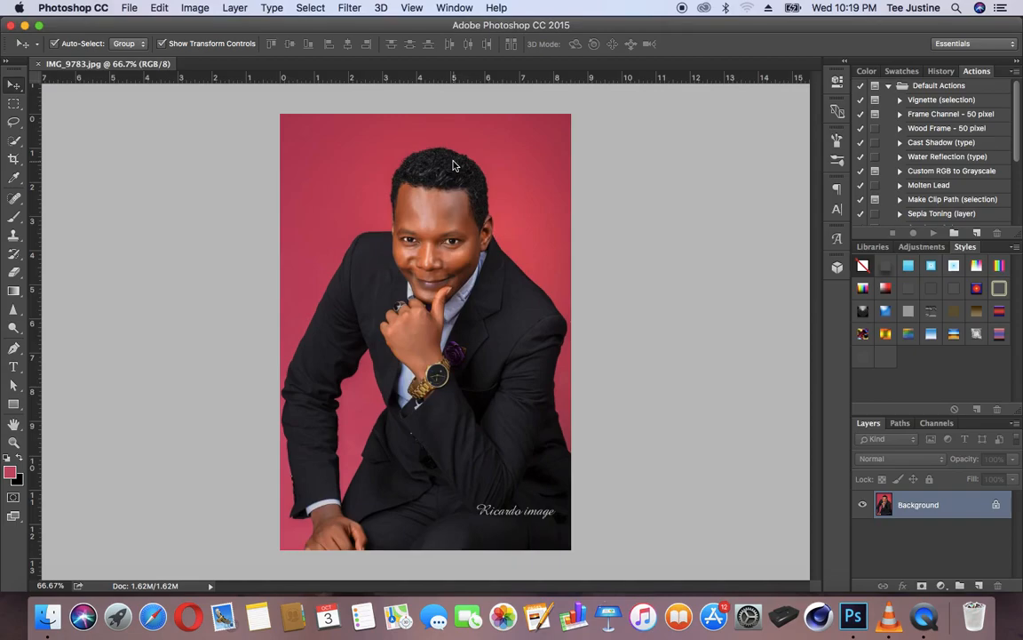
left_click(309, 9)
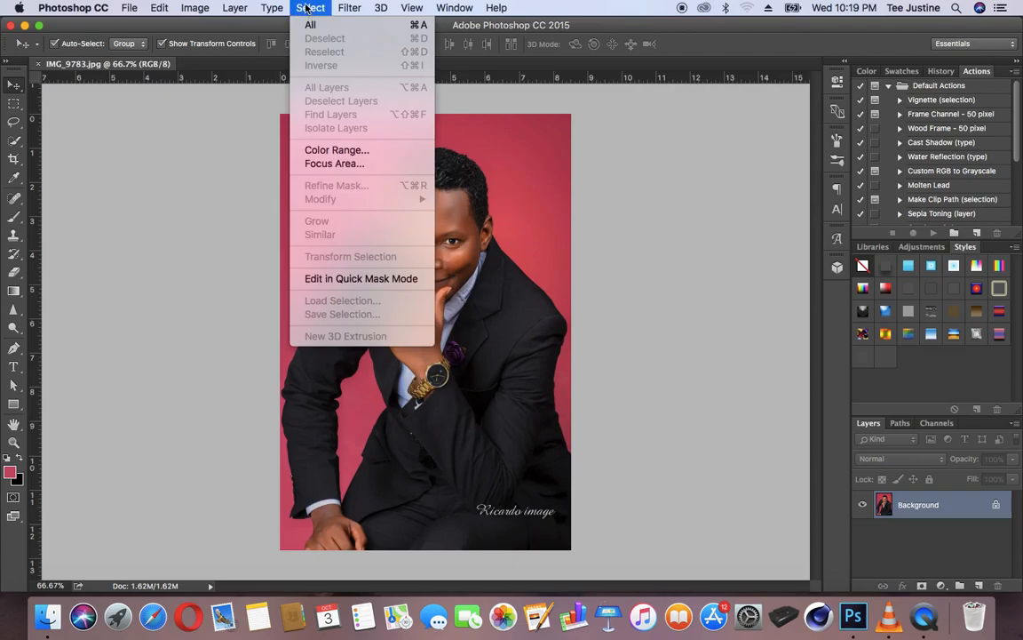
left_click(330, 151)
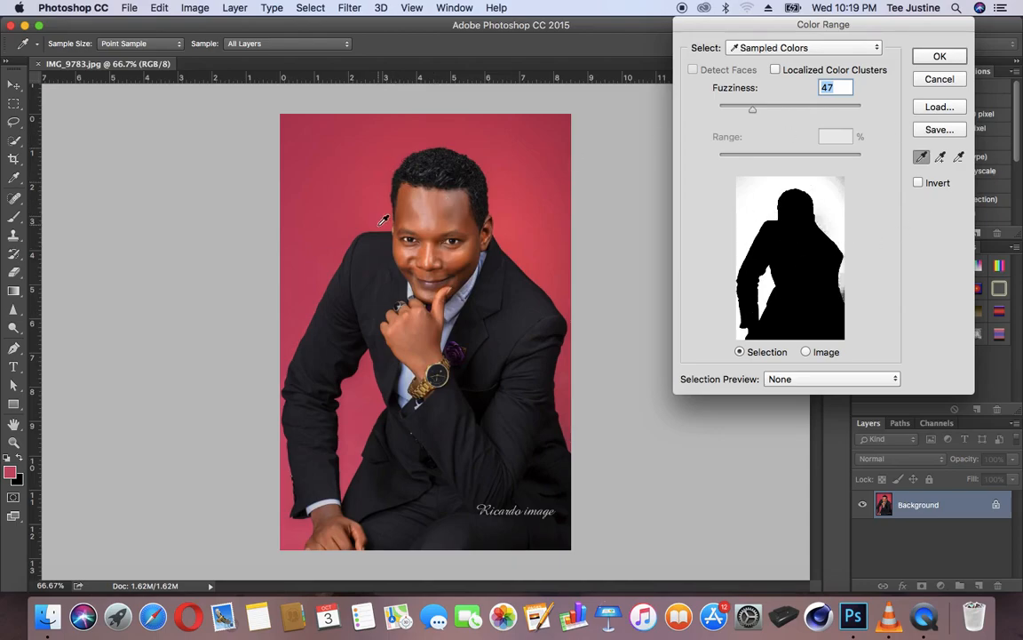
Step: Try the forehead, jacket, shirt and hand as sampled colors for the Color Range selection
left_click(428, 205)
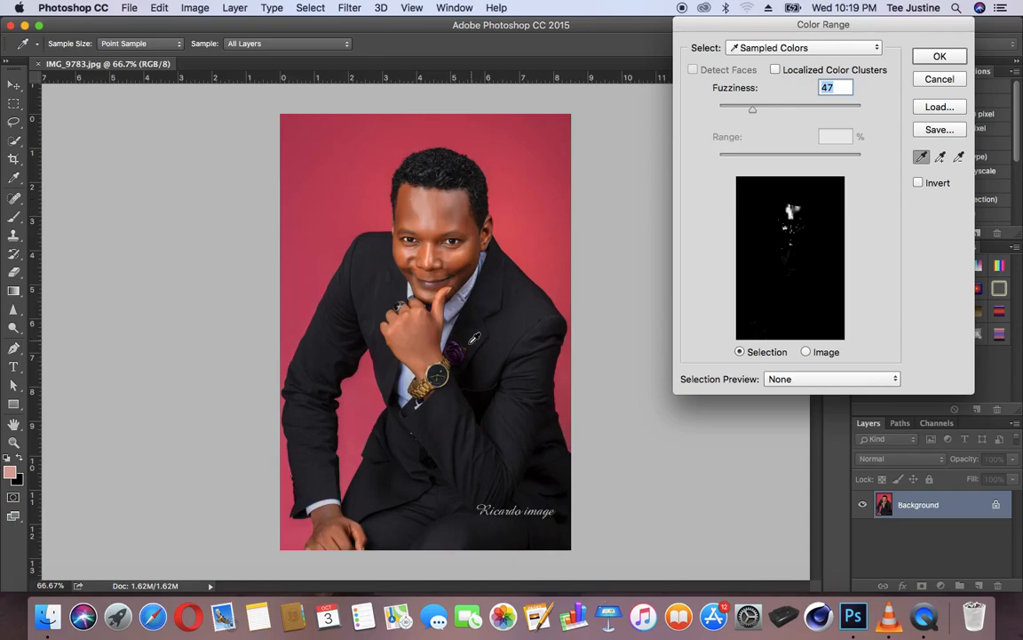
left_click(522, 318)
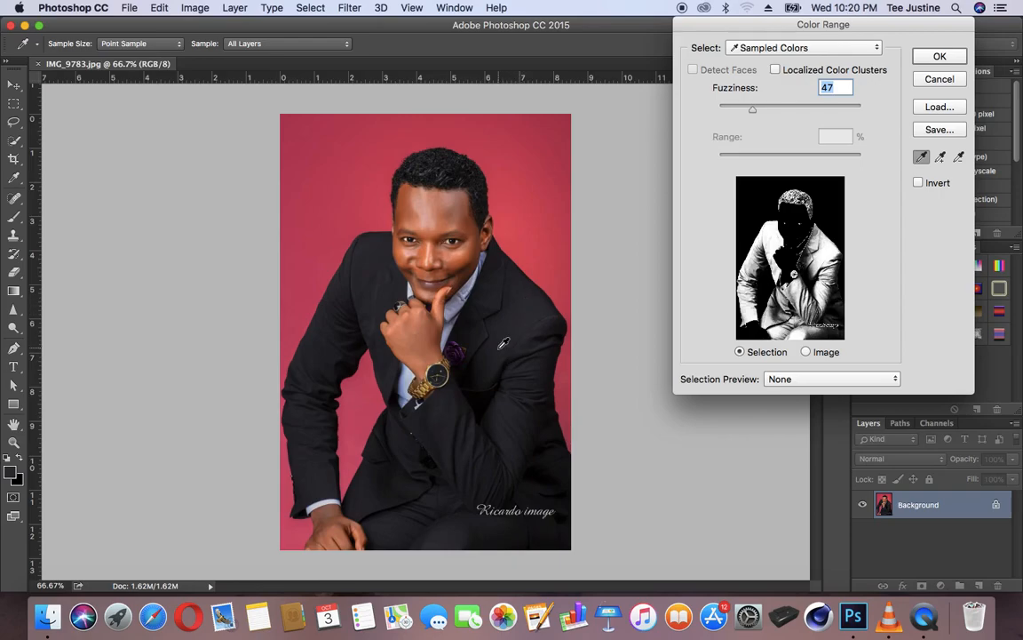
left_click(451, 310)
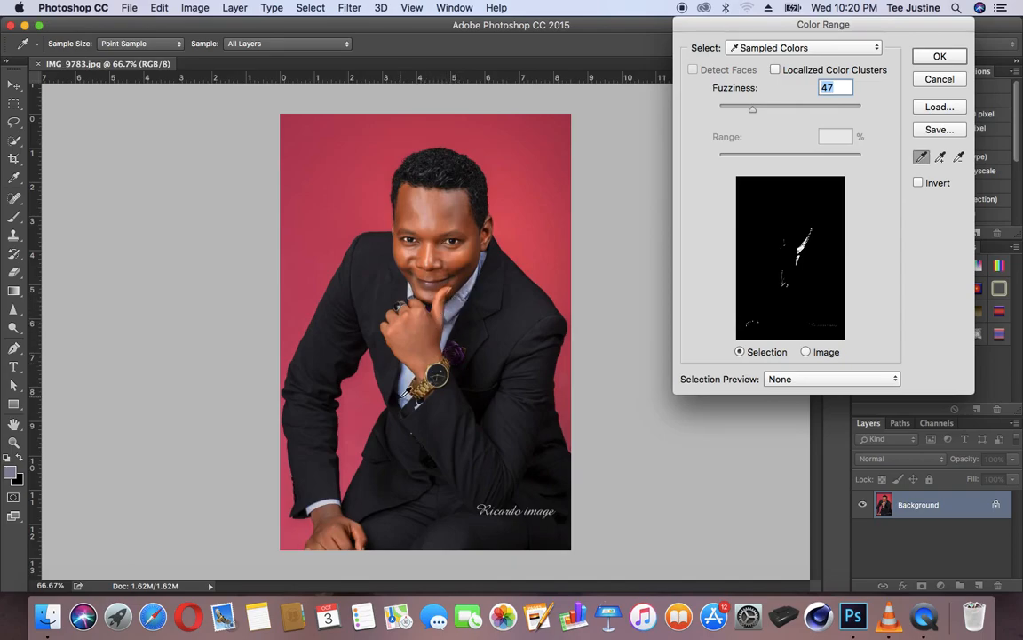
left_click(325, 533)
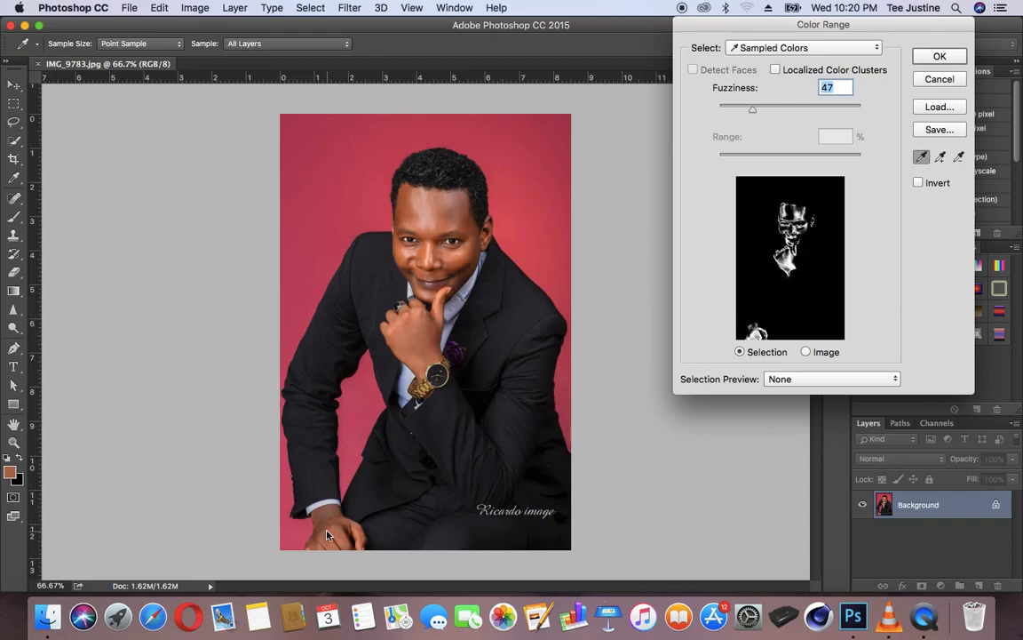
Step: Select the photo's red background by sampling it in Color Range with Fuzziness set to 32
left_click(533, 178)
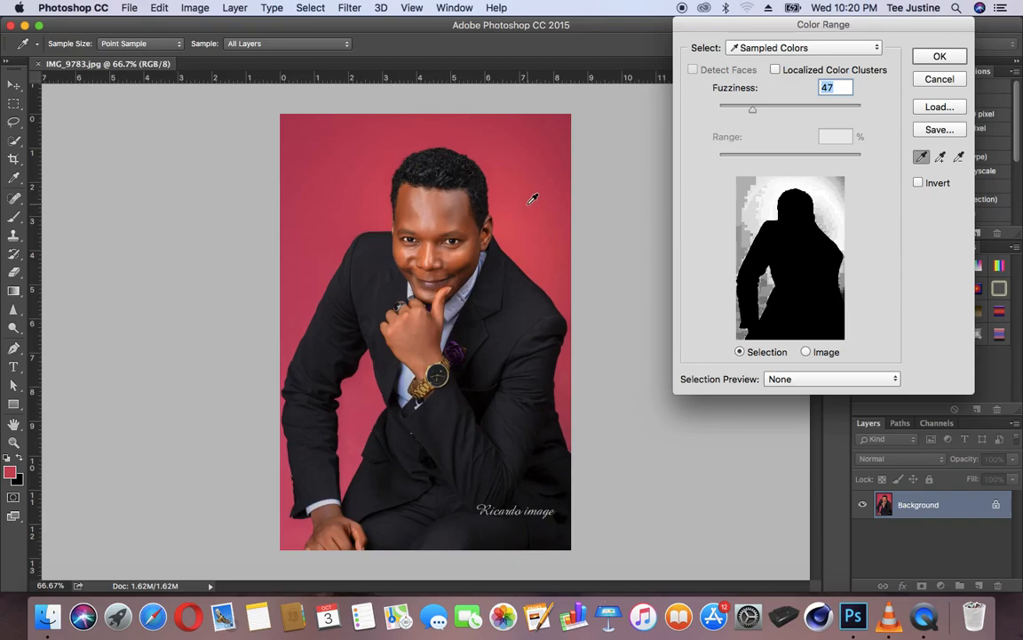
left_click(773, 197)
mouse_move(770, 197)
left_mouse_down()
mouse_move(737, 223)
mouse_move(735, 265)
mouse_move(813, 179)
mouse_move(849, 238)
mouse_move(855, 287)
mouse_move(844, 281)
left_mouse_up()
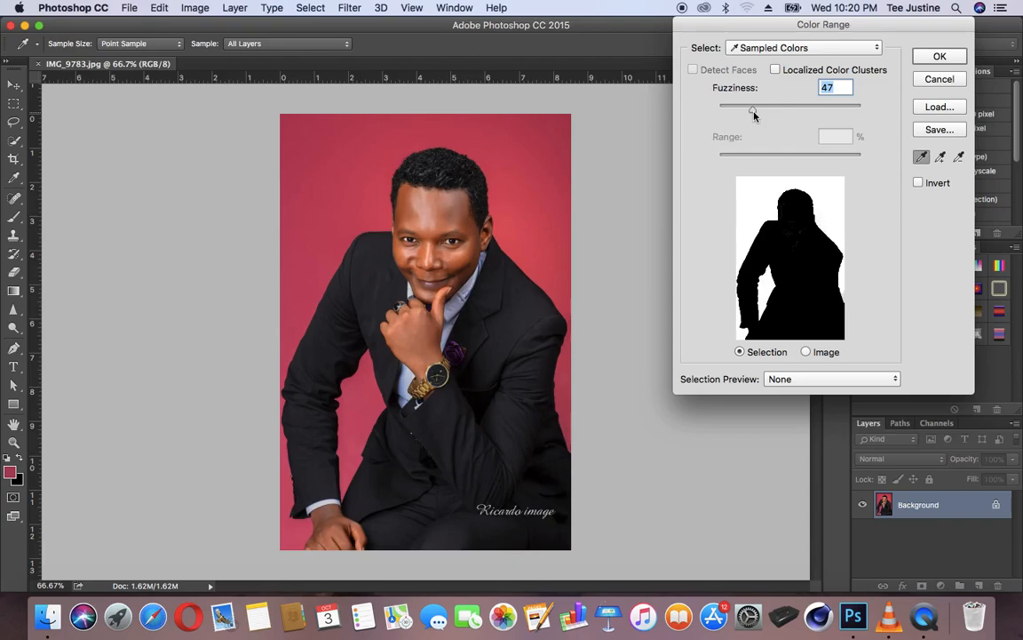
mouse_move(754, 113)
left_mouse_down()
mouse_move(822, 118)
mouse_move(742, 118)
left_mouse_up()
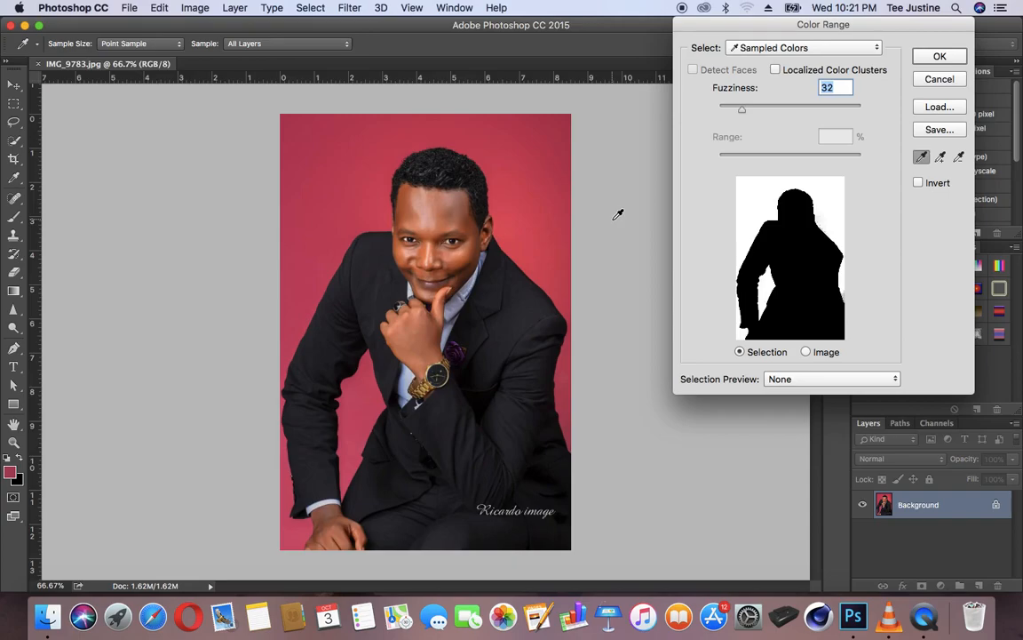
left_click(937, 57)
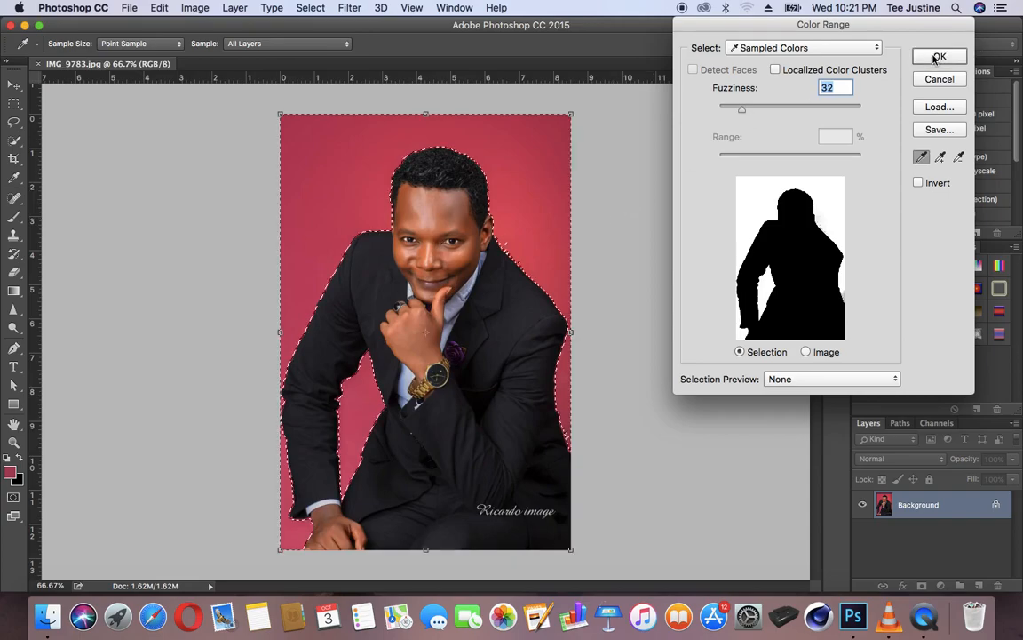
Step: Add the stray unselected specks beside the ear and shoulder to the background selection with the Quick Selection tool
key("z")
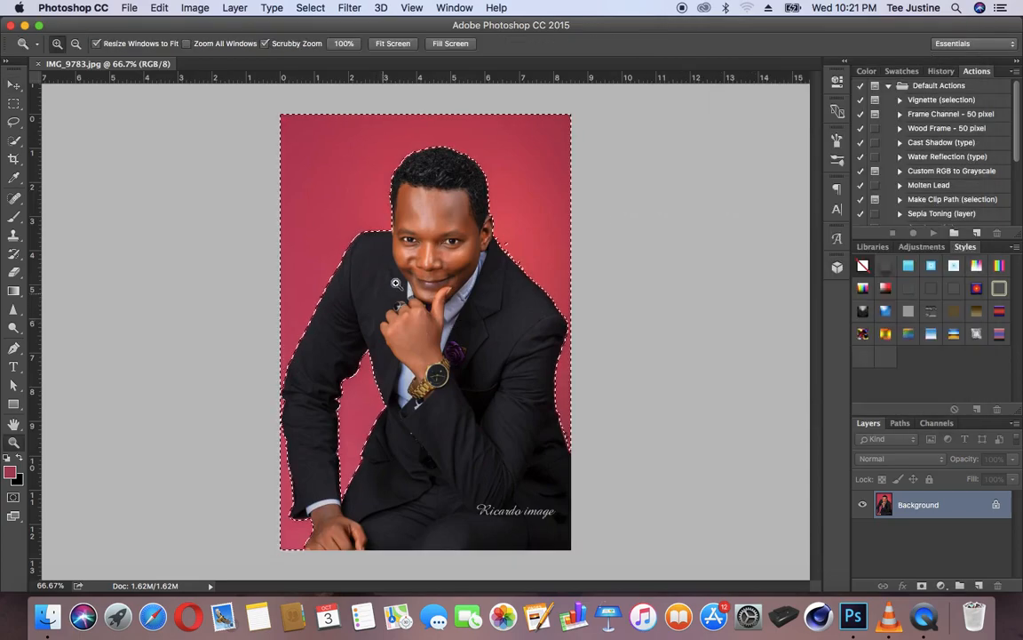
left_click(468, 178)
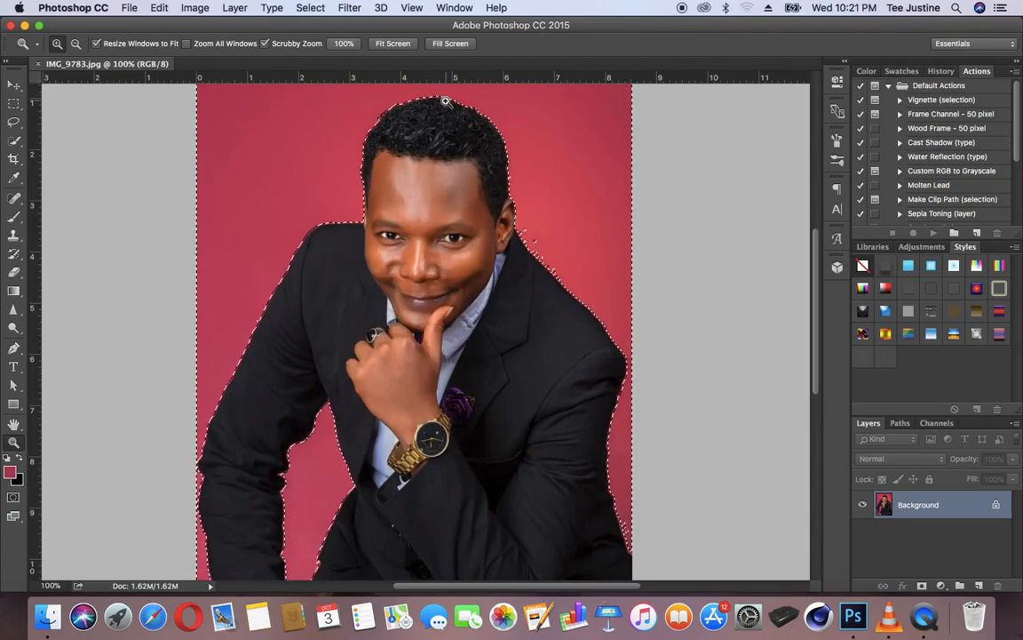
left_click(443, 97)
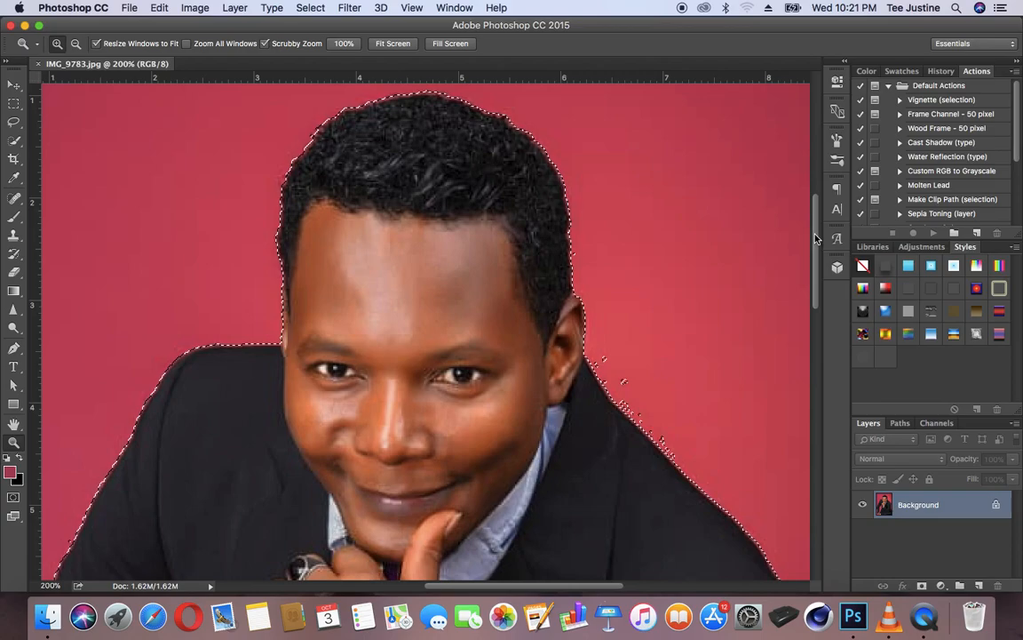
left_click_drag(814, 233, 812, 257)
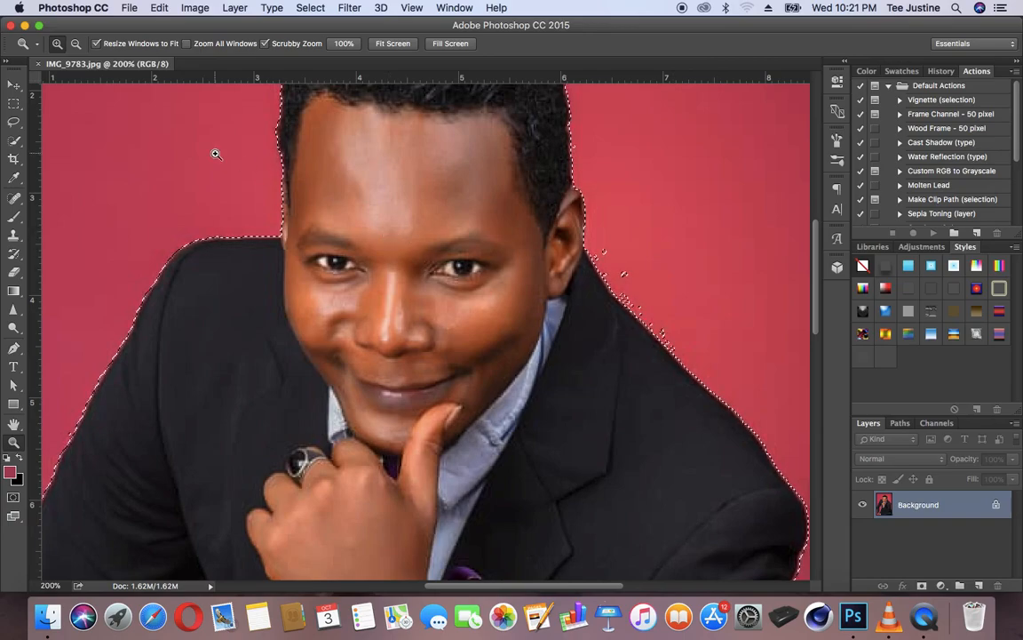
left_click(14, 139)
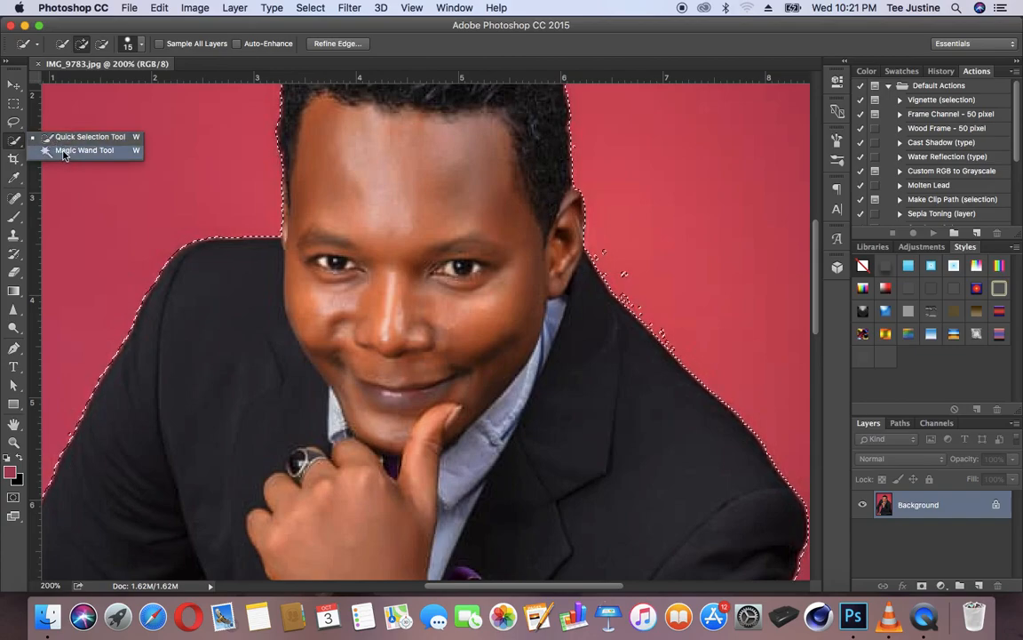
left_click(55, 137)
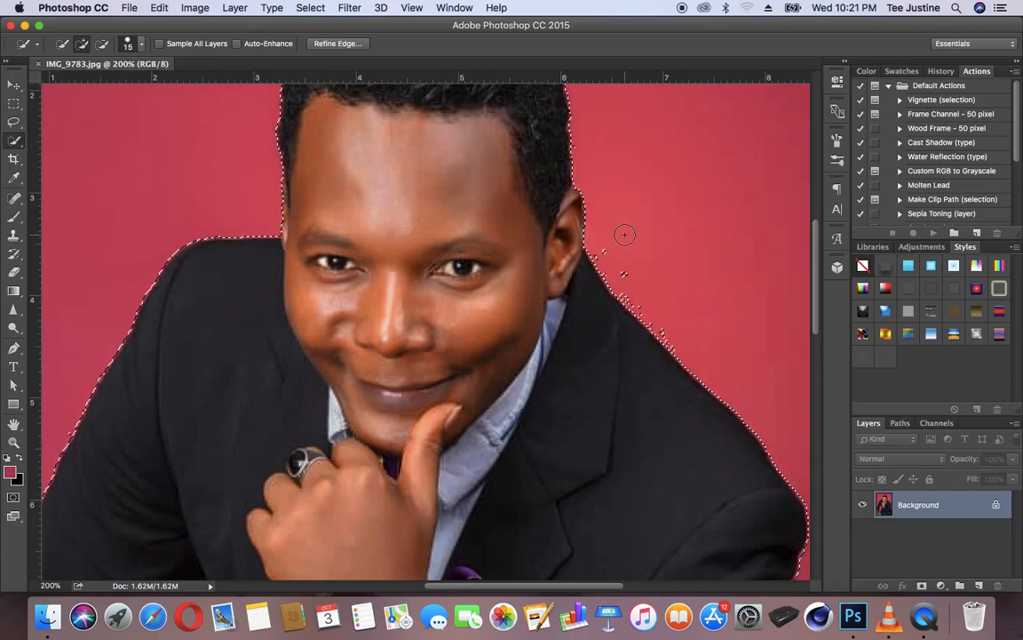
key("bracketright")
key("bracketright")
left_click_drag(625, 277, 696, 354)
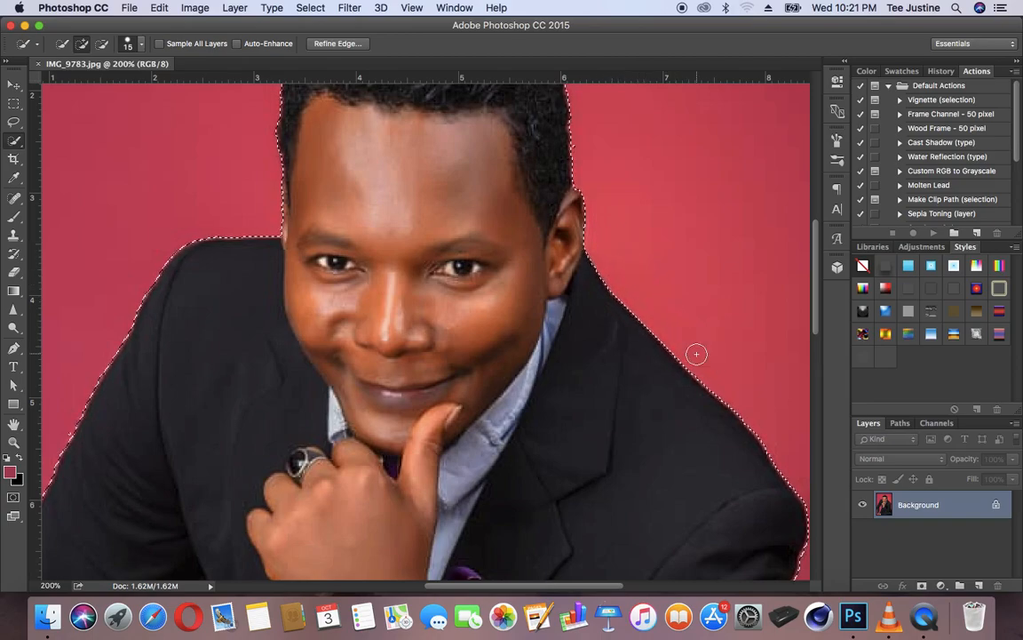
Step: Refine the background selection along the hair outline with the Quick Selection tool, undoing the stroke beside the temple
key("super+minus")
key("super+minus")
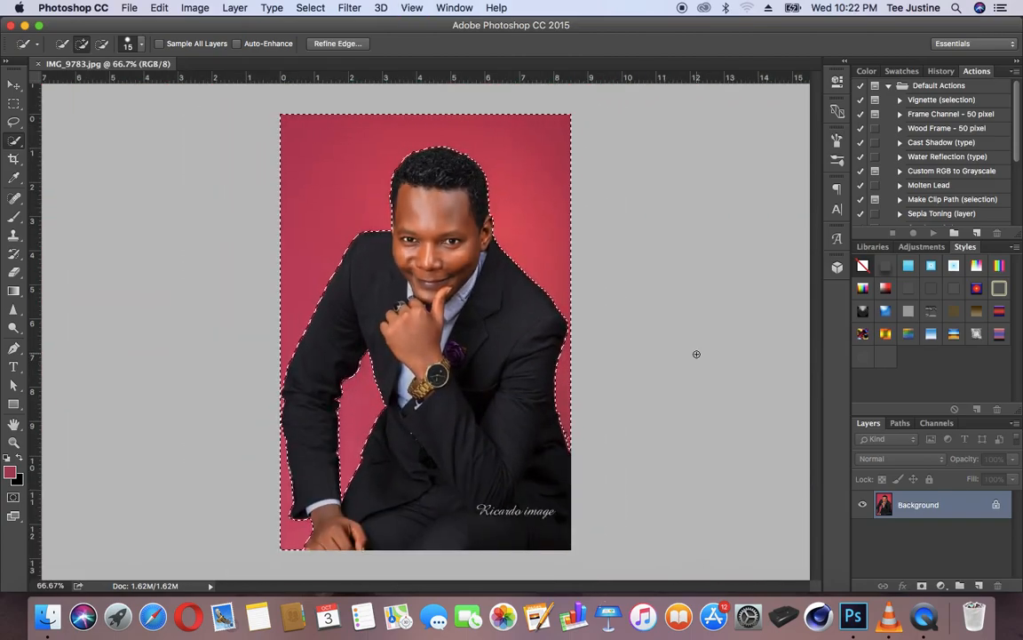
key("z")
left_click(492, 109)
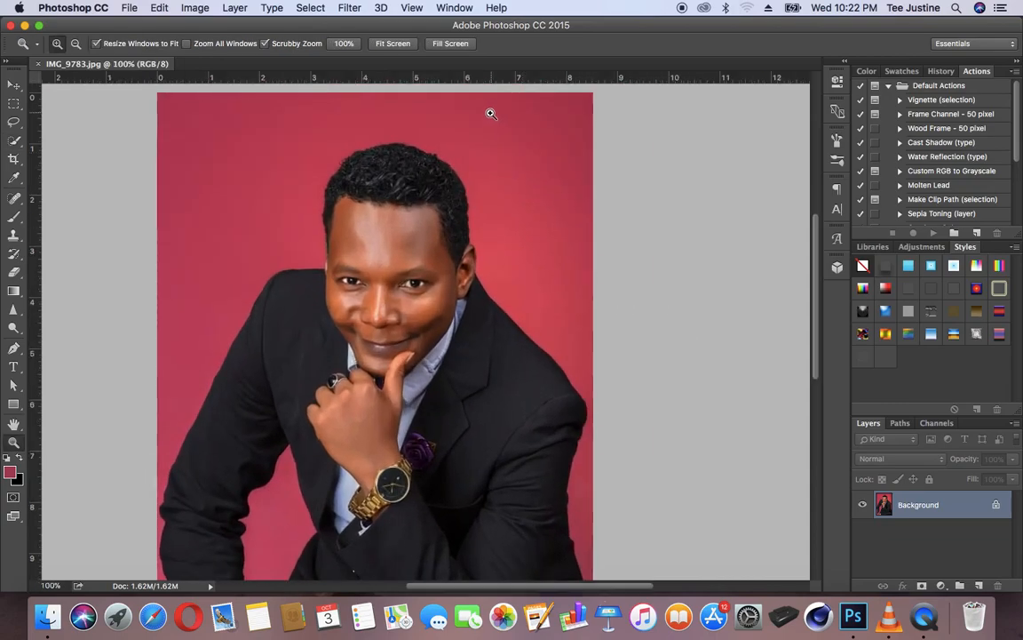
left_click(487, 110)
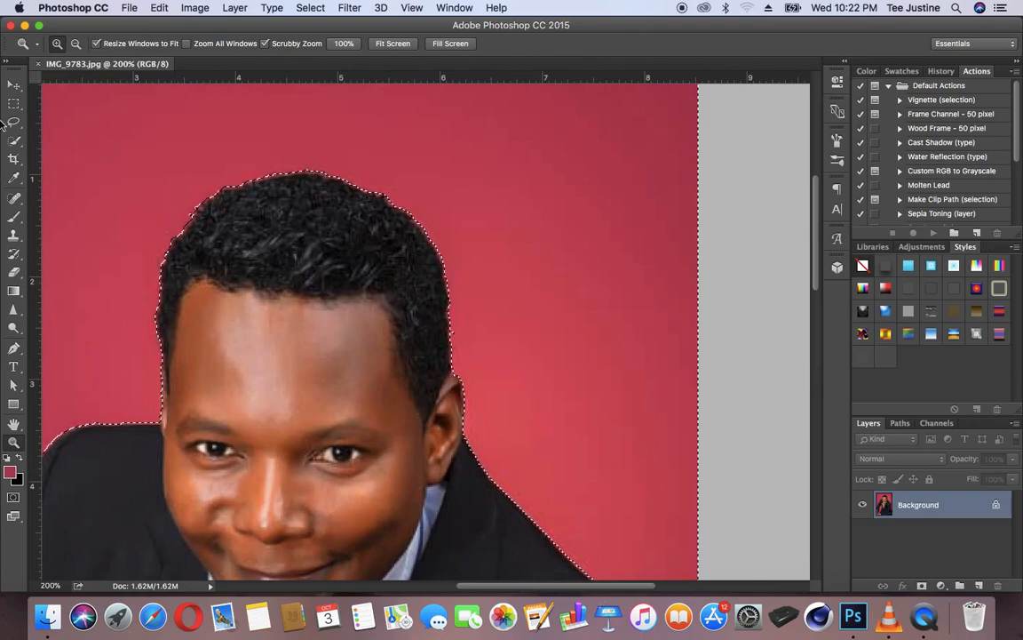
key("w")
left_click(216, 177)
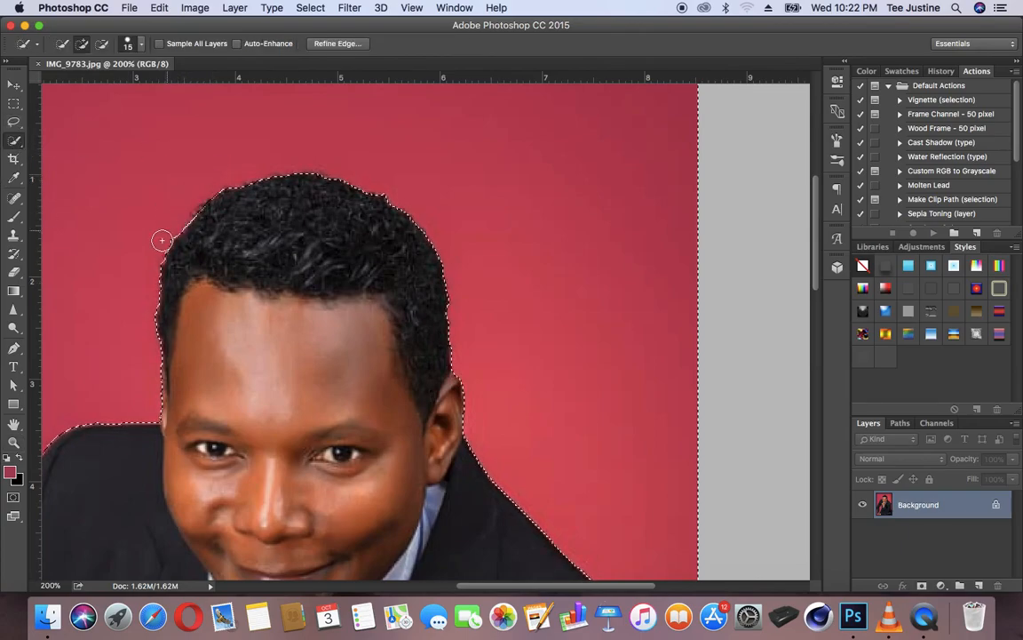
left_click_drag(157, 251, 149, 279)
key("super+z")
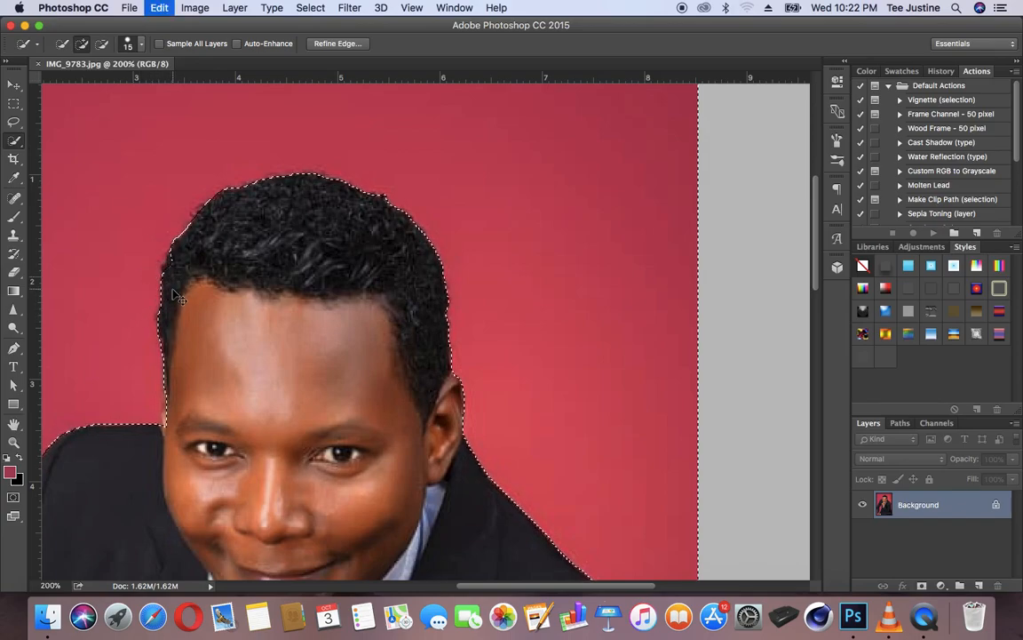
left_click(388, 181)
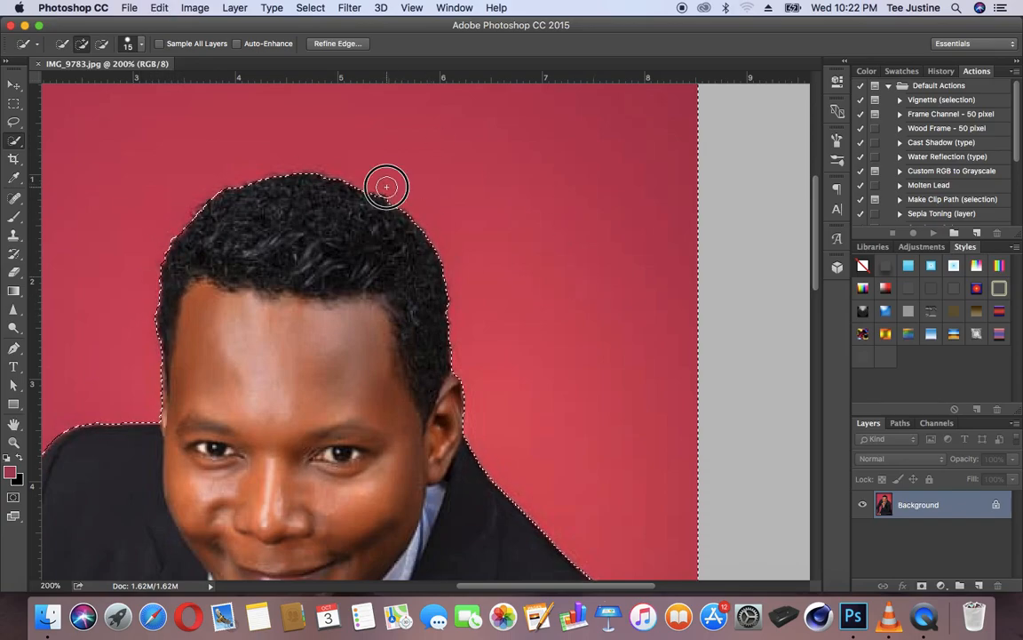
Step: Add the specks between the lower sleeve and the photo's right edge to the selection, and check the opposite arm's outline
left_click_drag(819, 274, 809, 410)
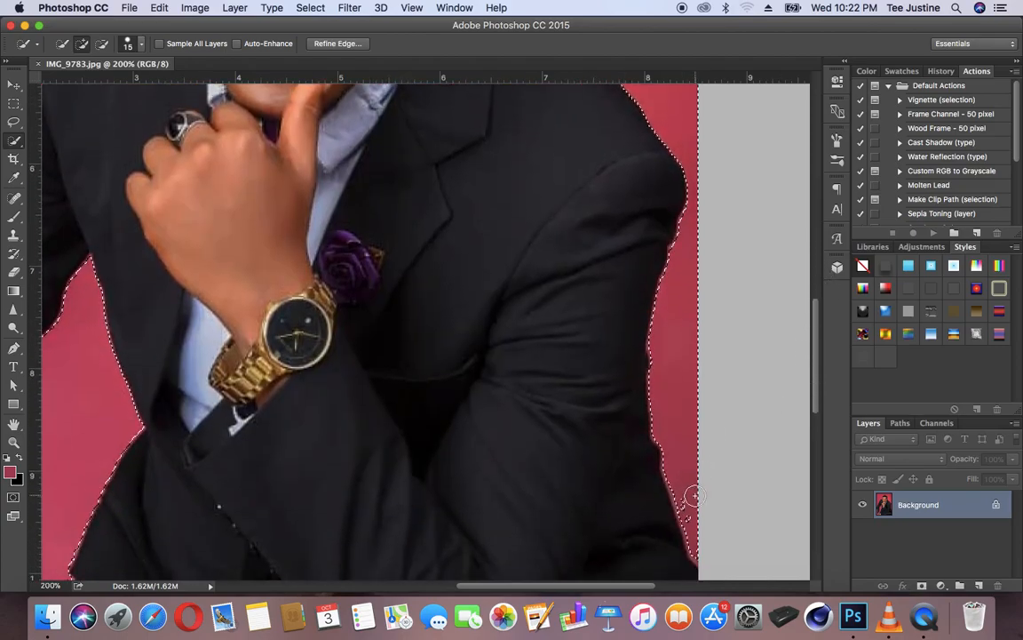
mouse_move(689, 508)
left_mouse_down()
mouse_move(698, 544)
mouse_move(690, 528)
left_mouse_up()
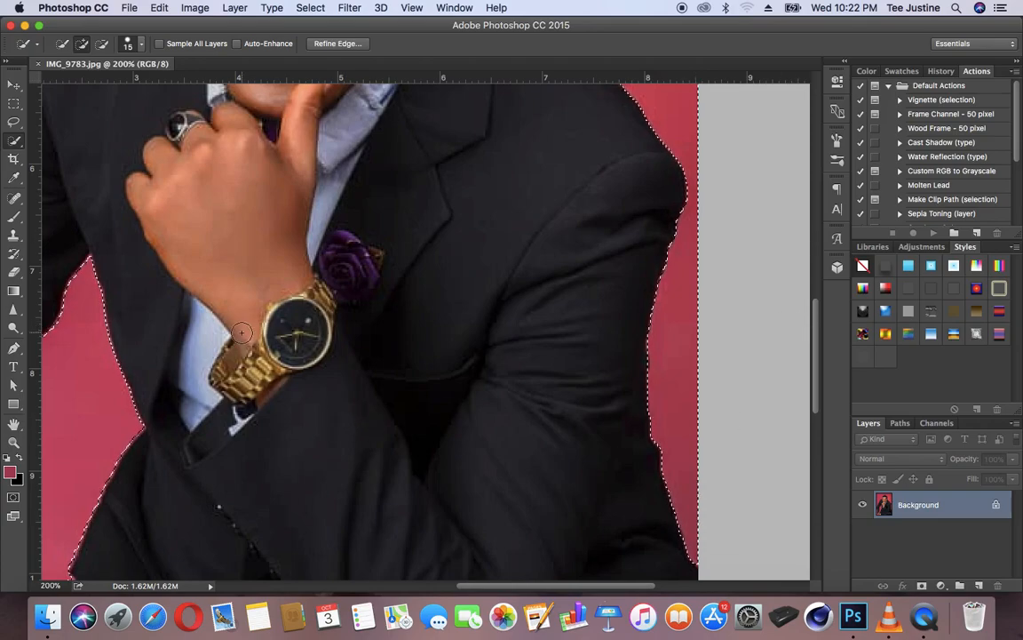
left_click_drag(241, 332, 564, 217)
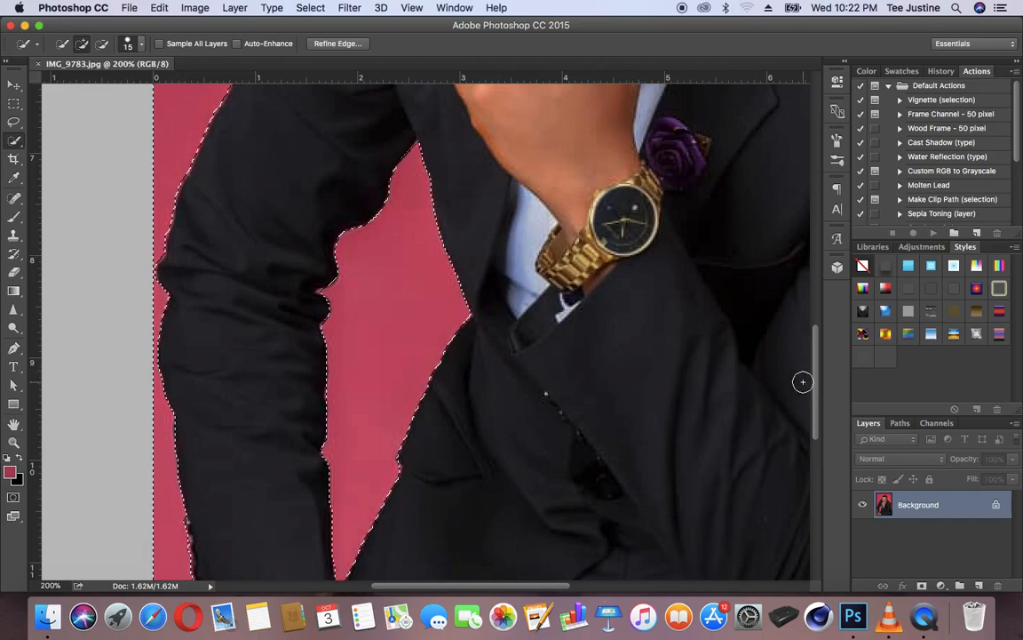
scroll(804, 454, "down", 6)
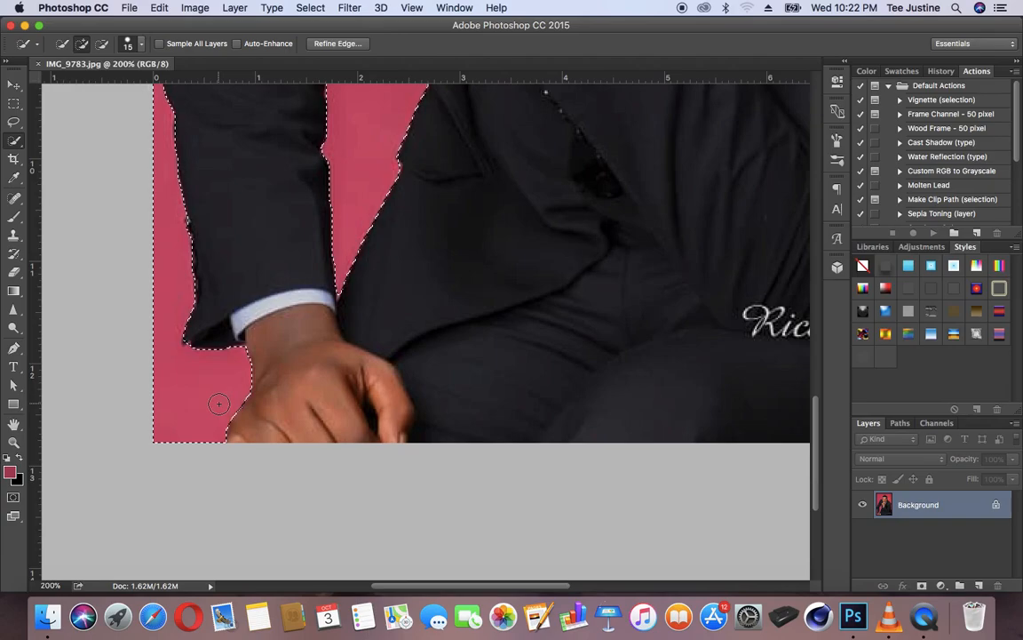
Step: Create a layer mask from the background selection and invert it so only the man is shown
key("super+minus")
key("super+minus")
key("super+minus")
key("super+plus")
key("z")
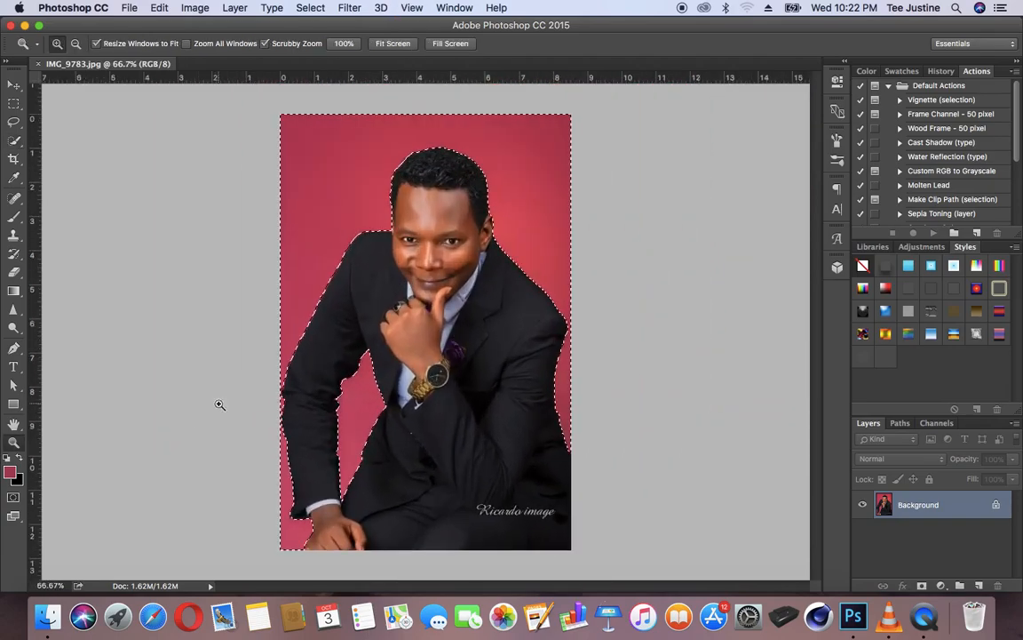
left_click(444, 167)
left_click(443, 167)
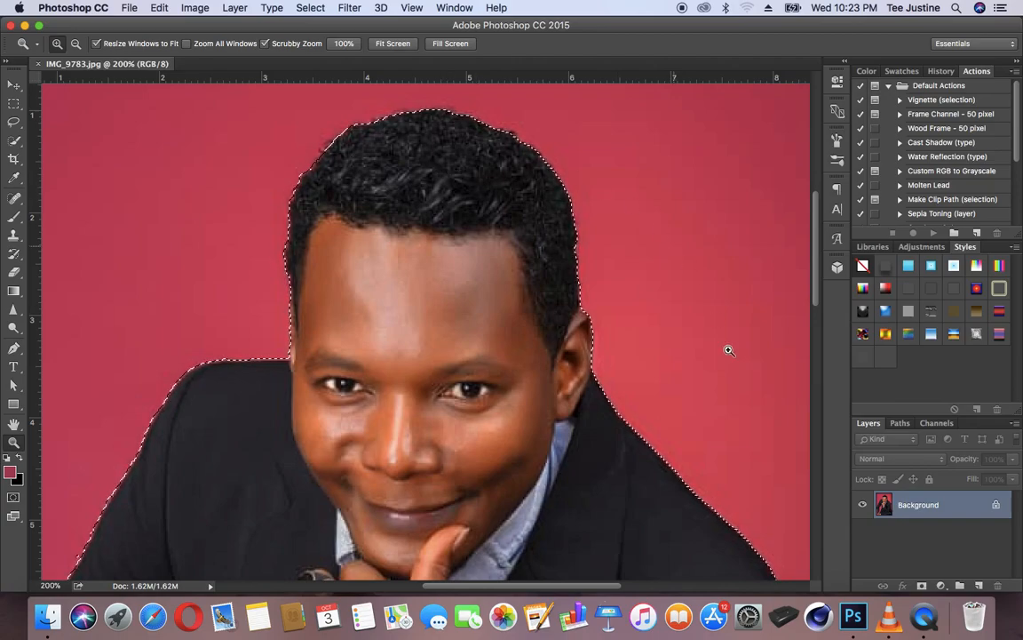
left_click(921, 586)
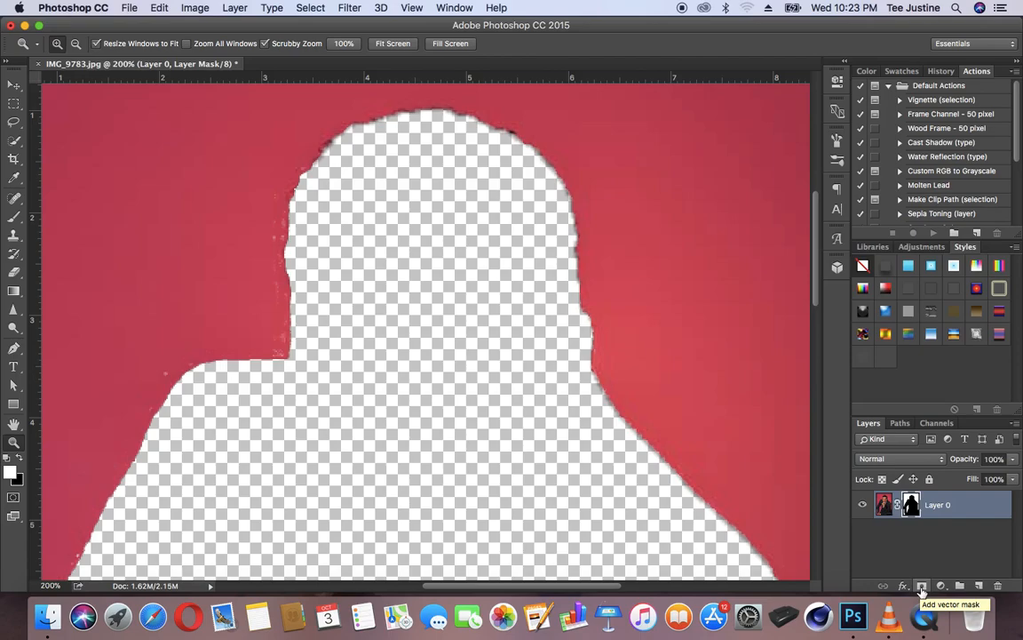
key("super+i")
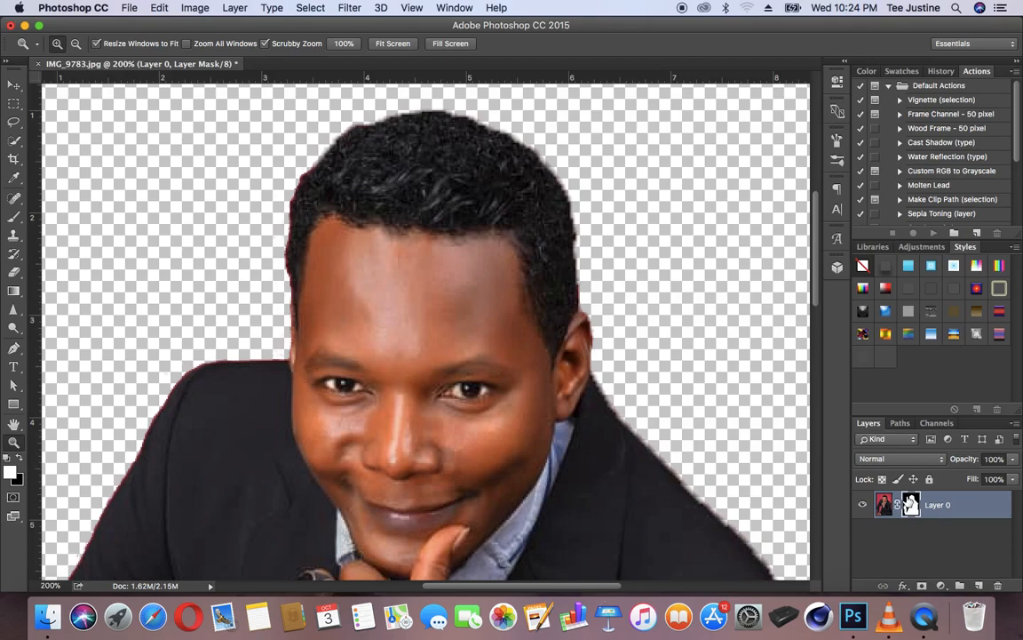
Step: Open Refine Mask for the layer mask and examine the mask edge around the hair, ear and shoulder up close
right_click(910, 504)
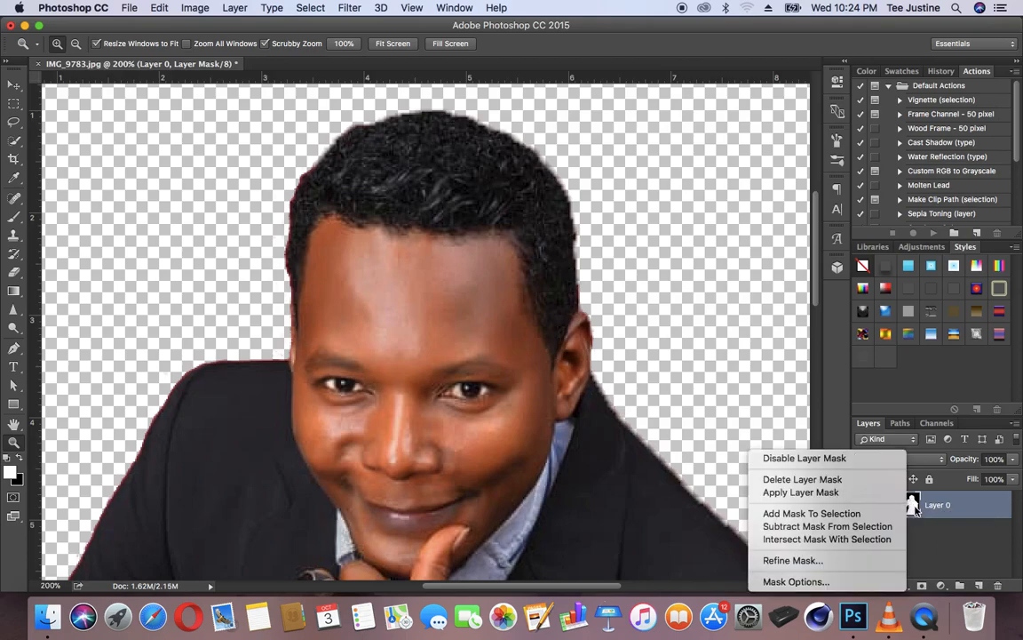
left_click(788, 560)
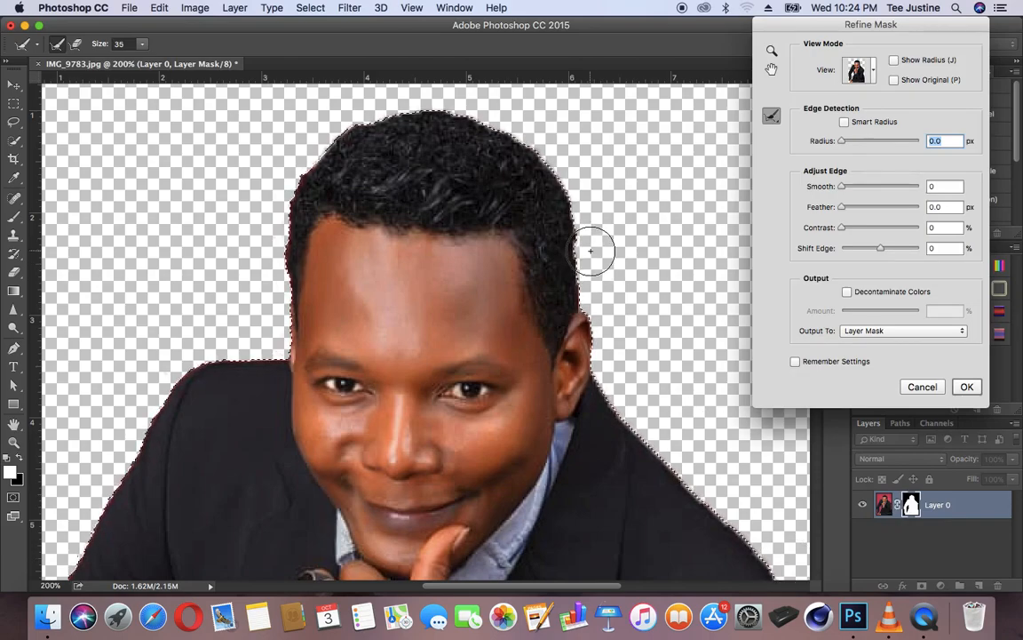
key("z")
left_click(579, 219)
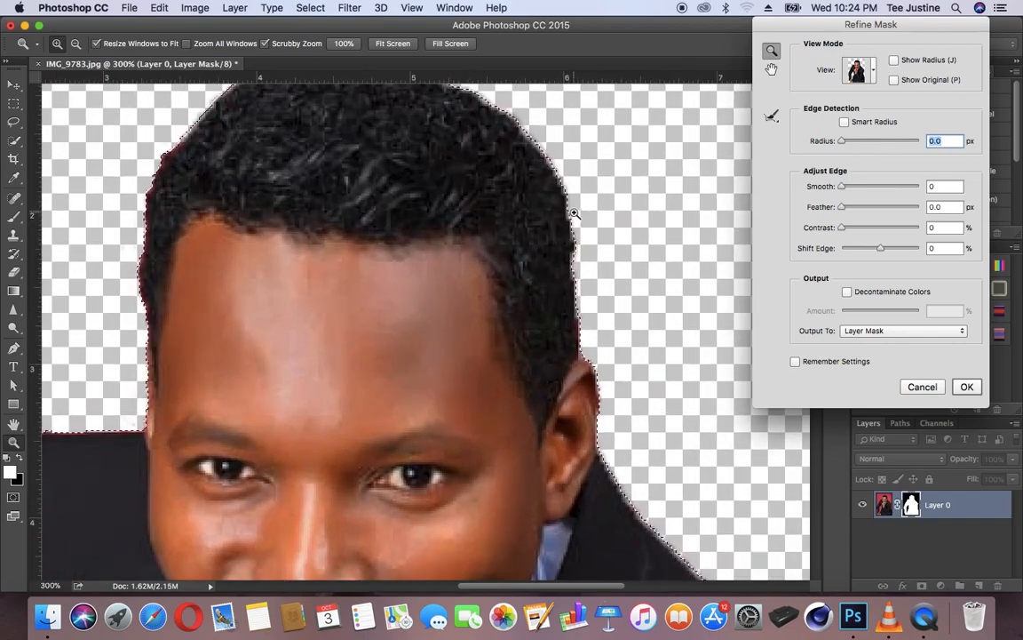
left_click(579, 216)
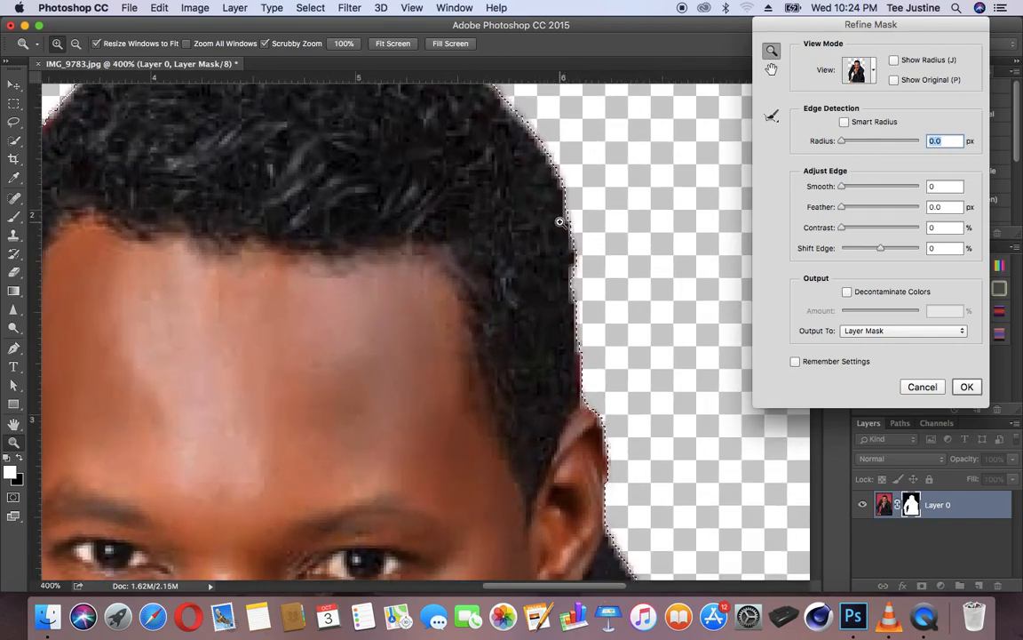
left_click_drag(556, 221, 469, 341)
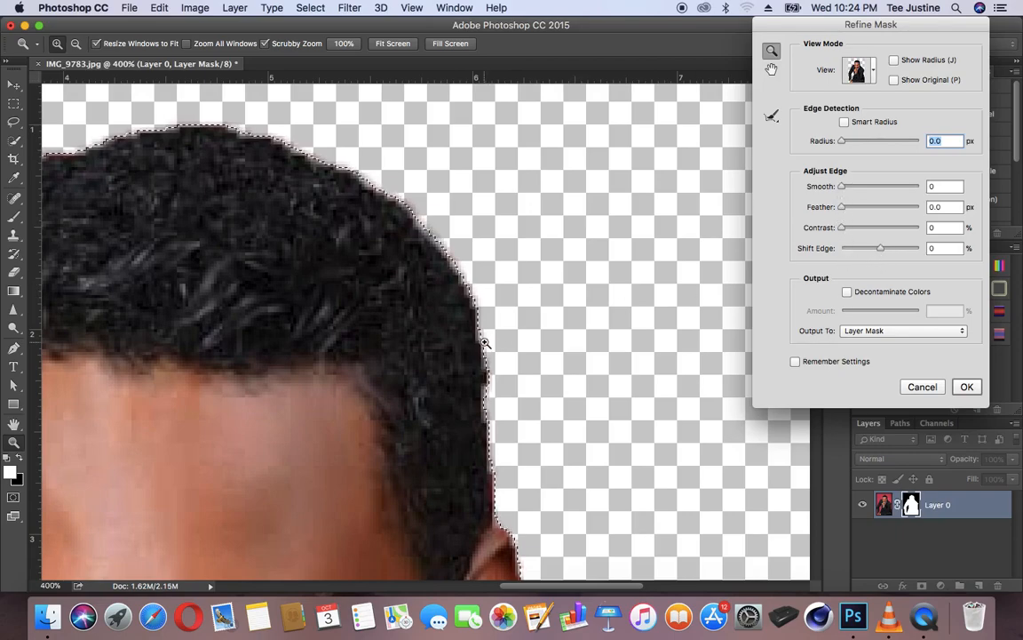
scroll(303, 413, "down", 5)
scroll(303, 413, "left", 8)
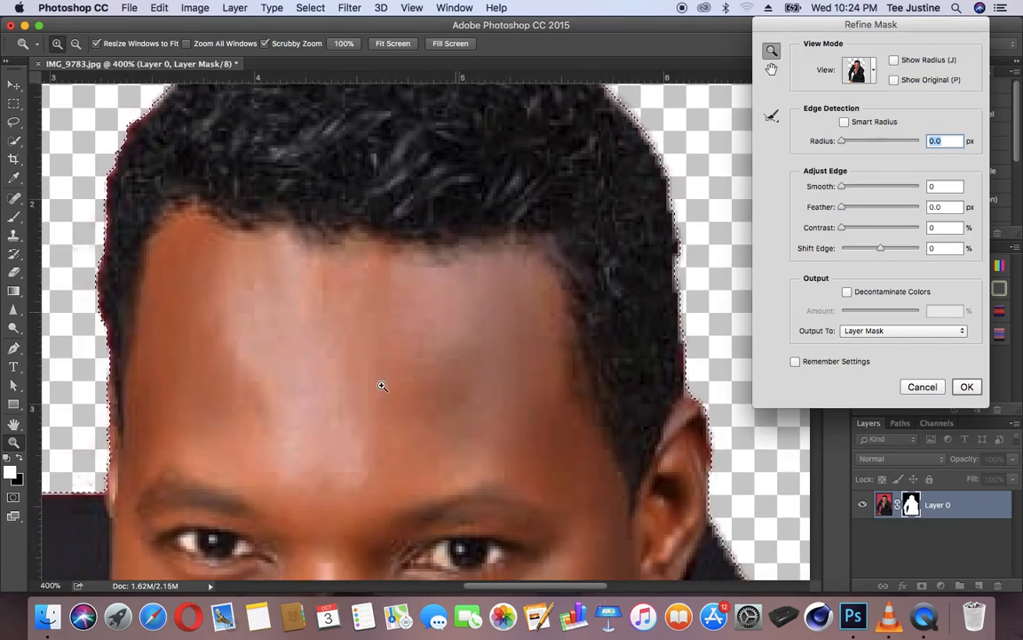
left_click_drag(263, 520, 413, 482)
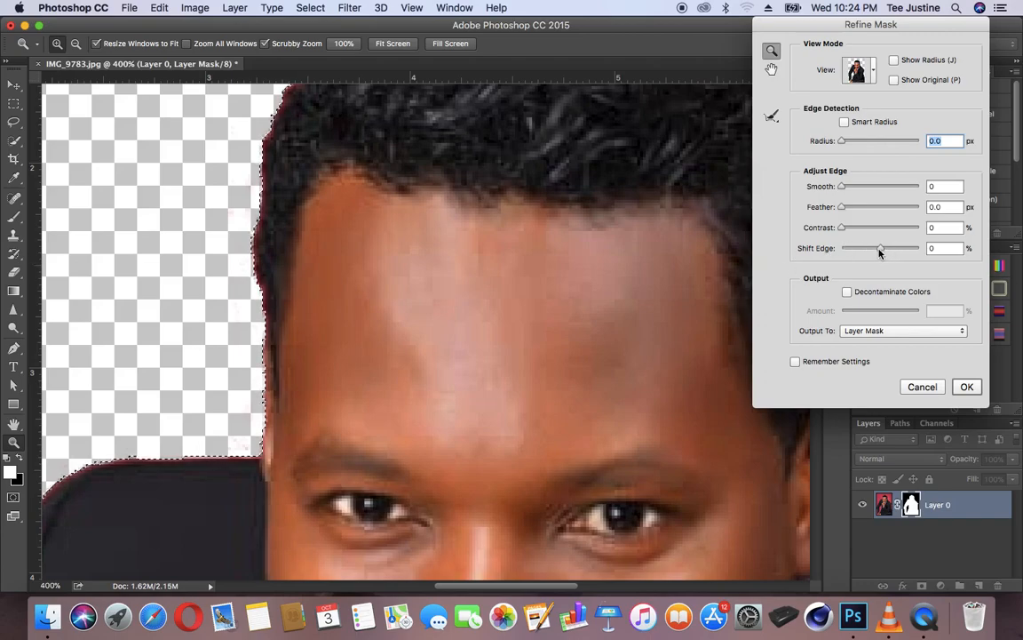
Step: Refine the mask edge with Feather 0.7 px, Contrast 26% and Shift Edge -78%, check the hair outline and apply the refinement
left_click_drag(879, 252, 847, 250)
left_click(846, 252)
left_click(844, 206)
left_click_drag(844, 207, 854, 232)
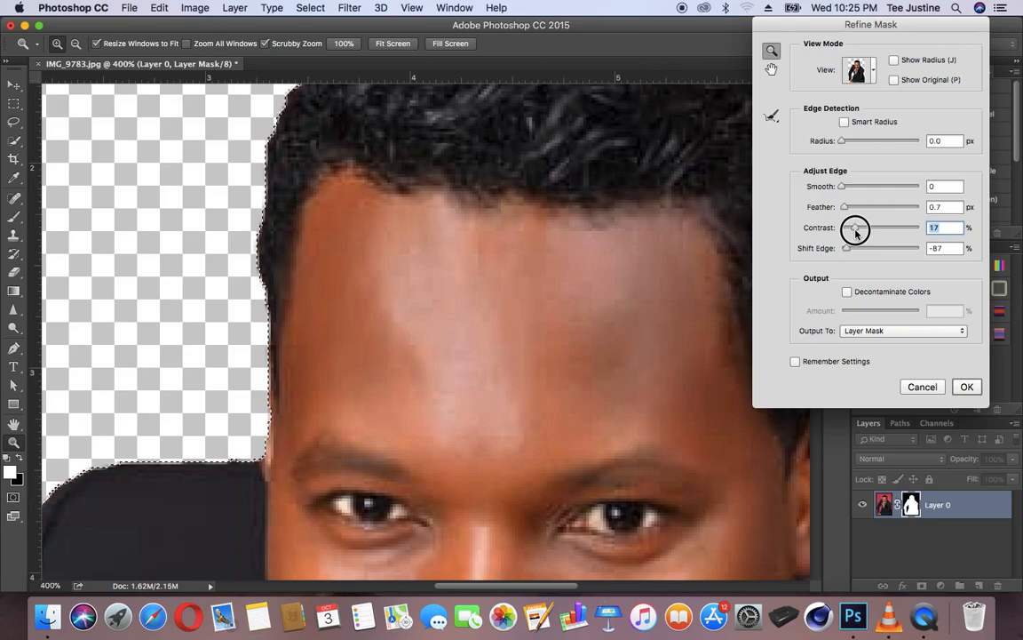
left_click(855, 230)
mouse_move(855, 230)
left_mouse_down()
mouse_move(867, 234)
mouse_move(850, 252)
left_mouse_up()
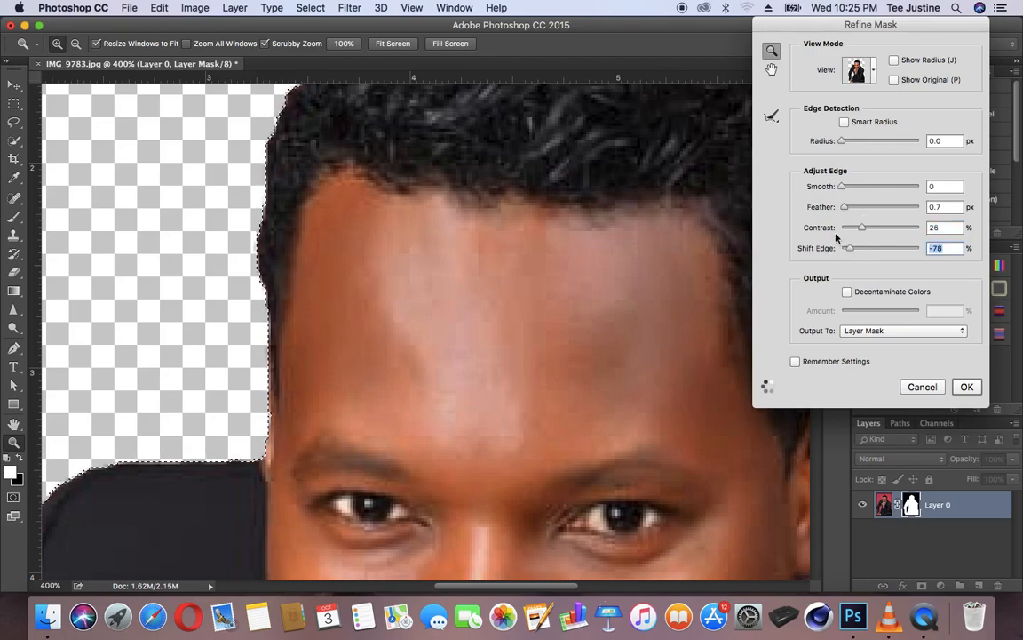
left_click_drag(526, 141, 375, 326)
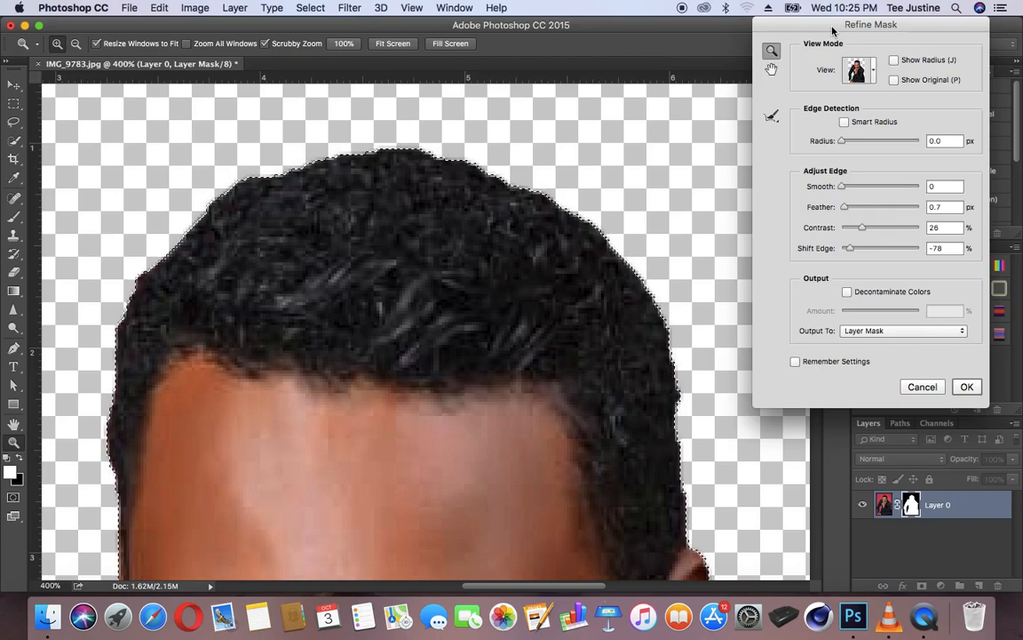
left_click_drag(832, 31, 786, 19)
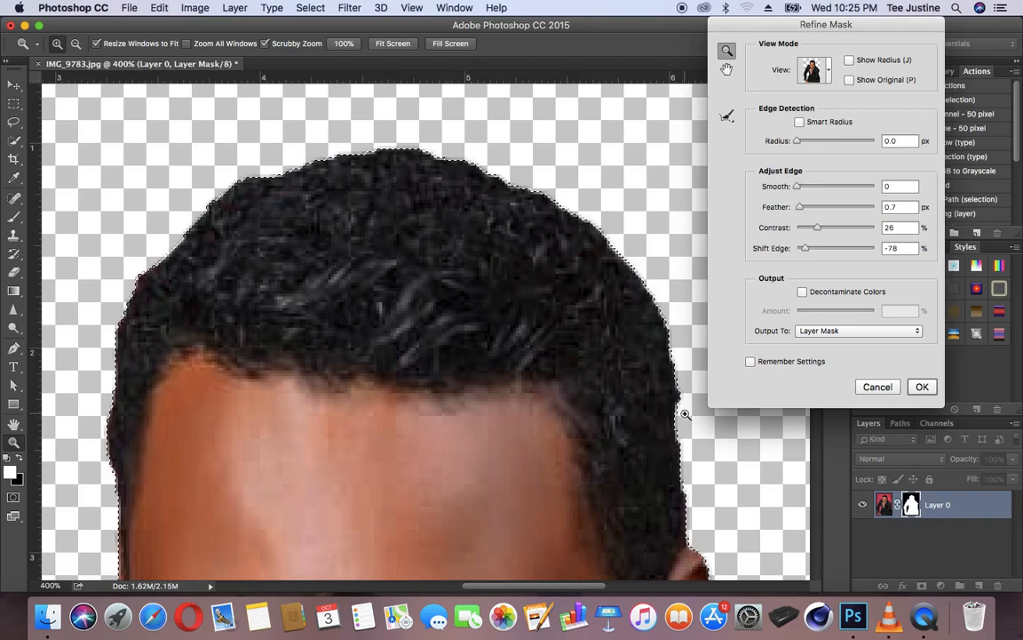
left_click(919, 387)
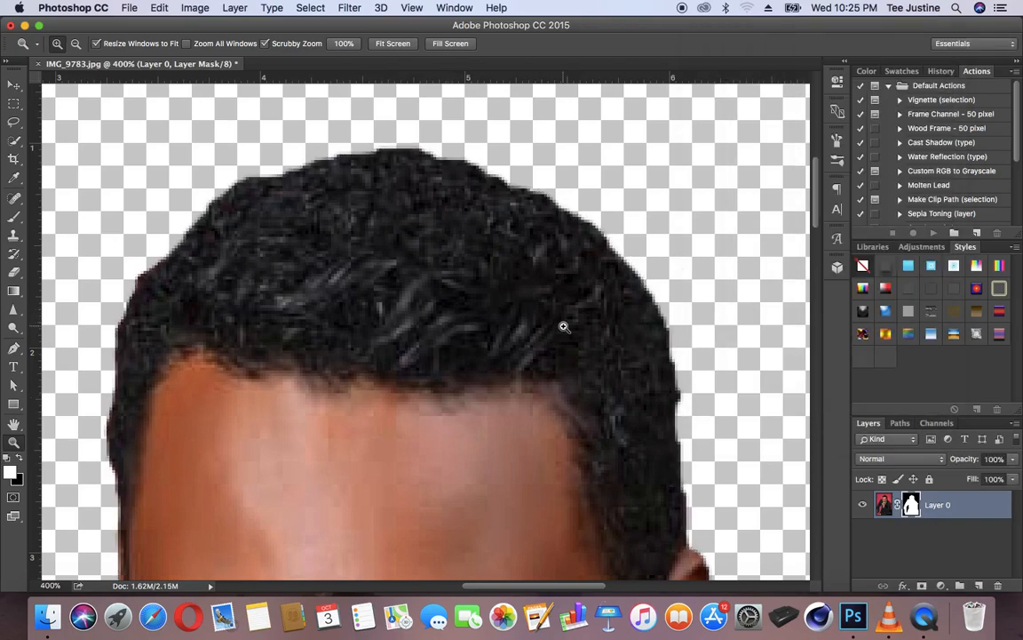
Step: Examine the refined cutout as a whole and close up along the hair outline
key("super+minus")
key("super+minus")
key("super+minus")
key("super+minus")
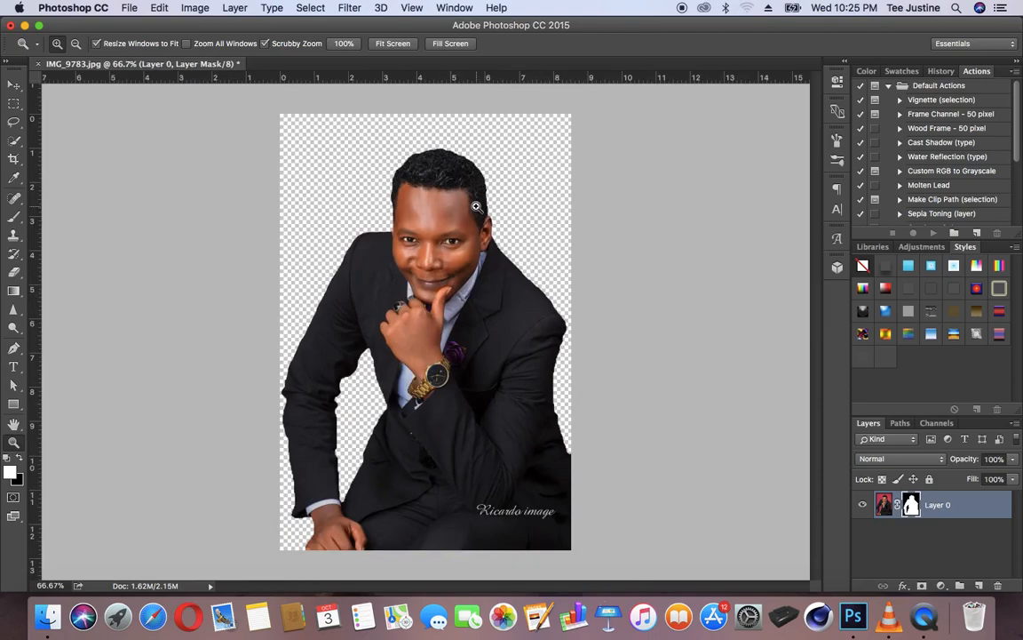
left_click(460, 144)
left_click(459, 144)
left_click(460, 144)
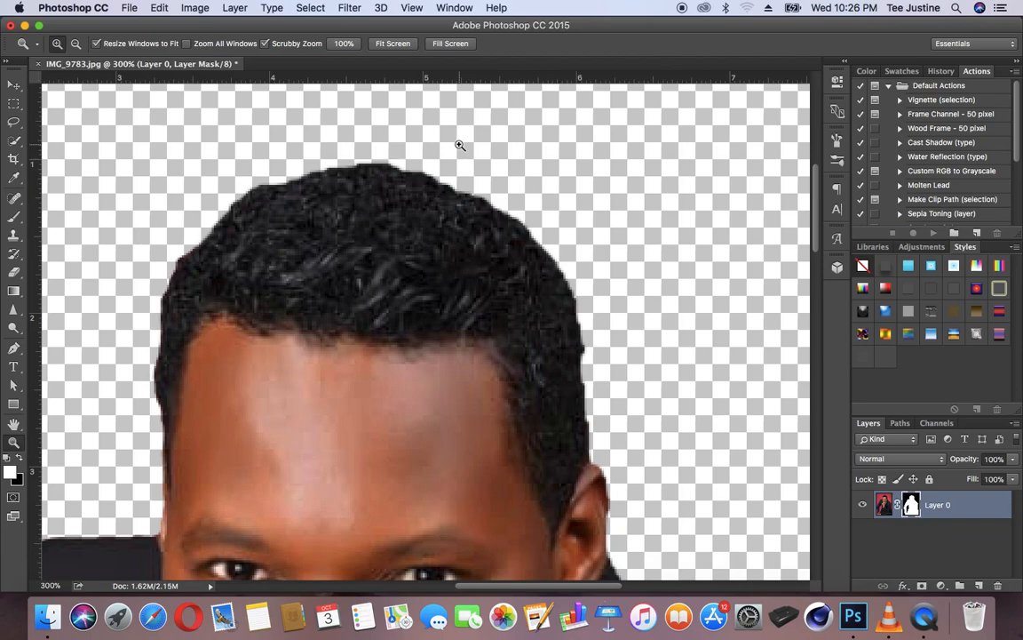
key("super+minus")
key("super+minus")
key("super+minus")
key("super+minus")
key("super+plus")
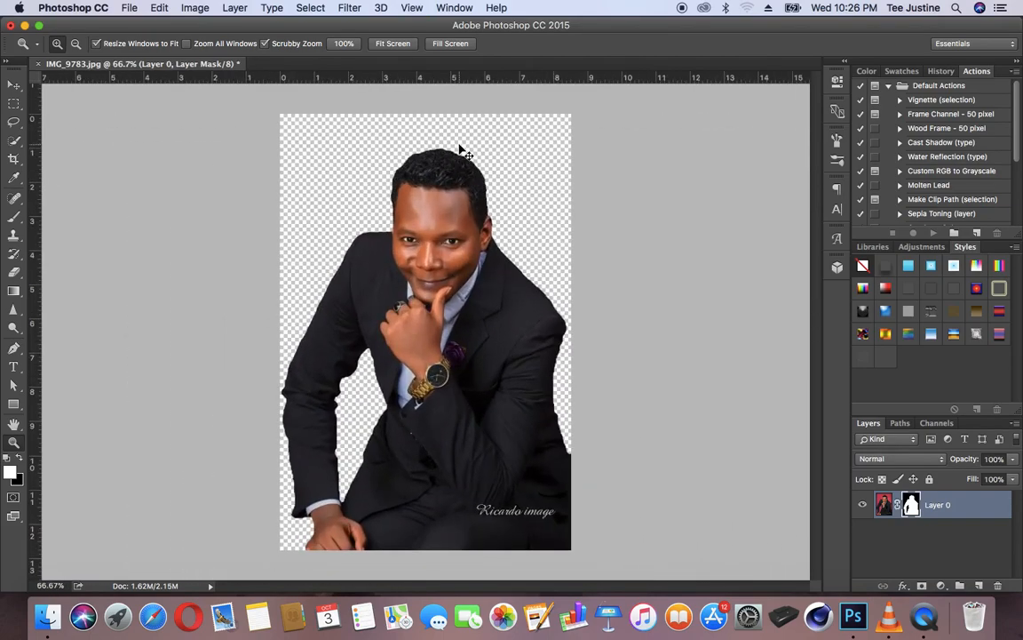